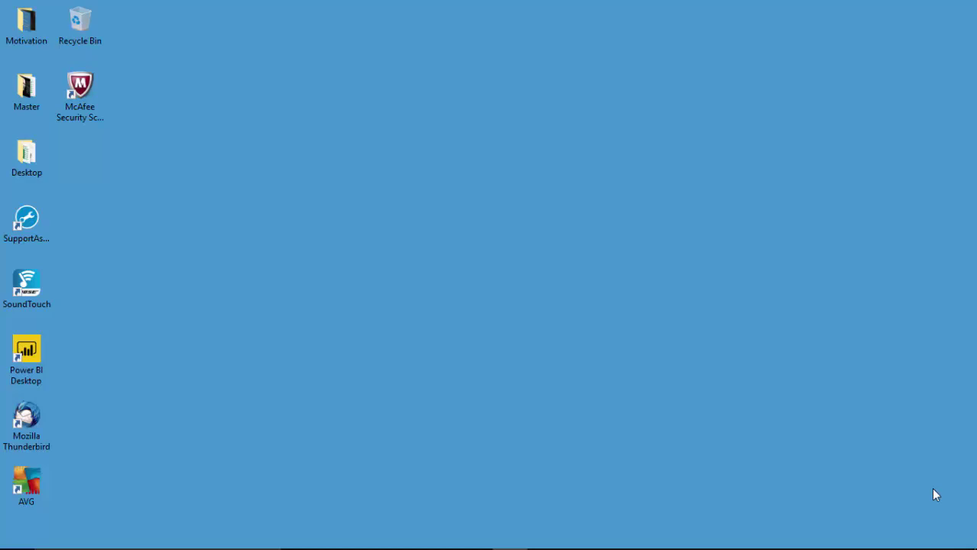
Bring the Power BI Desktop window with the WhatIfAnalysis report to the front from the taskbar
{"action": "left_click", "coordinate": [475, 537]}
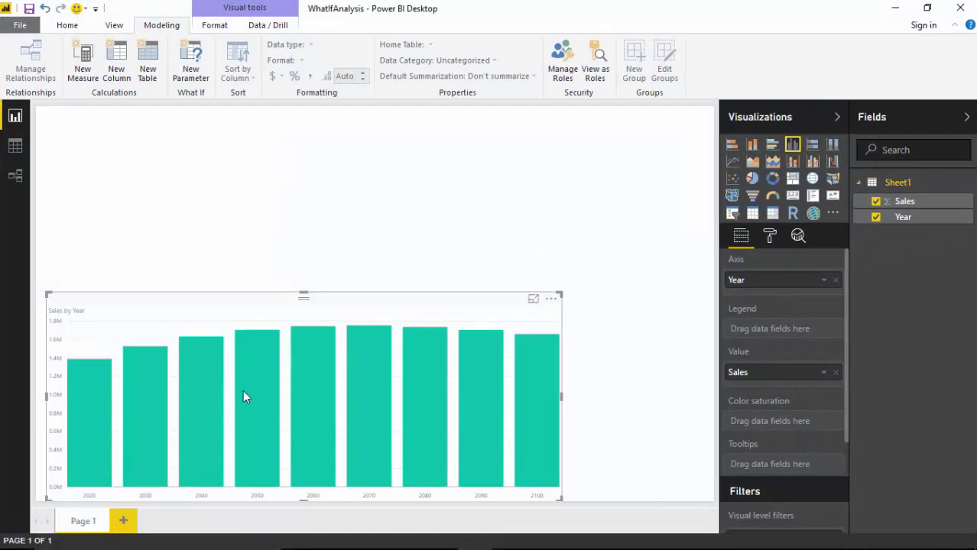
{"action": "mouse_move", "coordinate": [87, 418]}
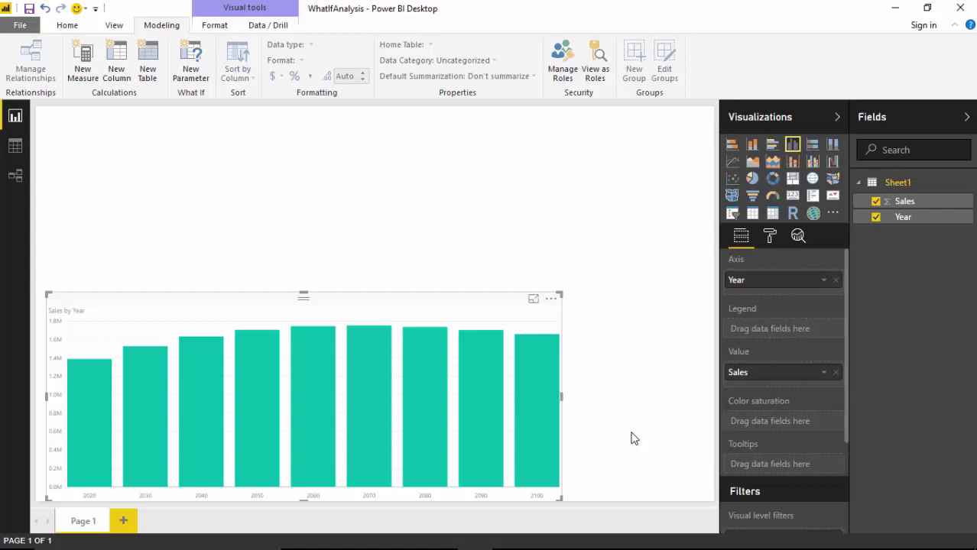
{"action": "left_click", "coordinate": [196, 54]}
{"action": "left_click", "coordinate": [610, 404]}
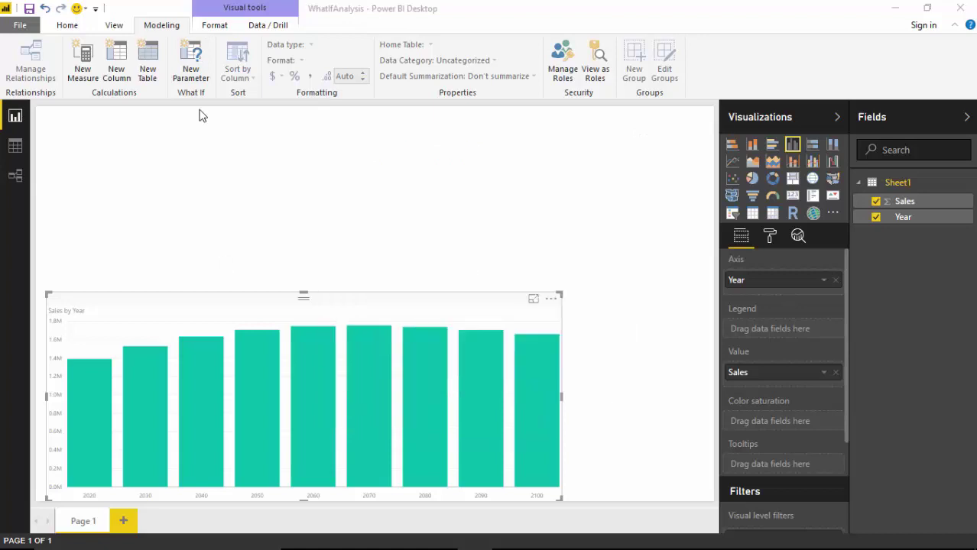
{"action": "left_click", "coordinate": [67, 26]}
{"action": "left_click", "coordinate": [168, 27]}
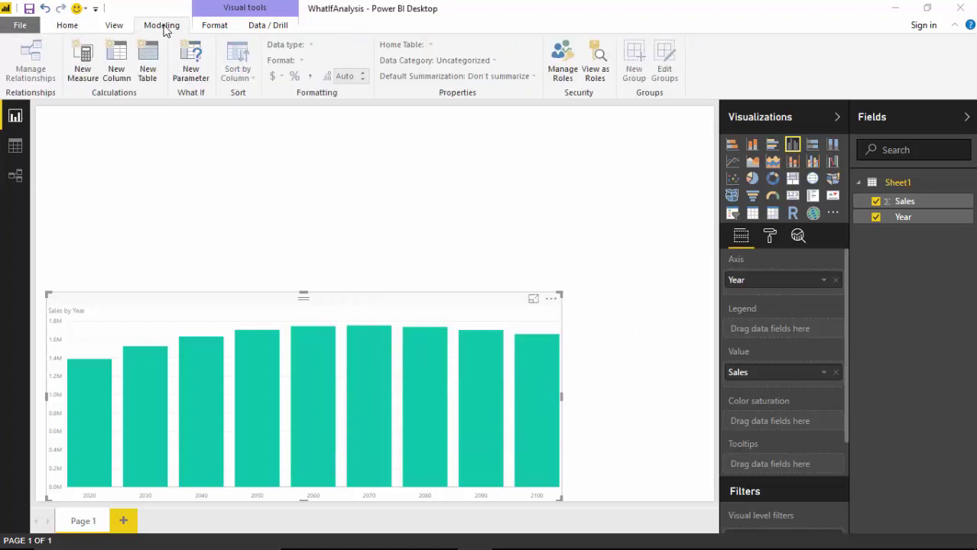
Start a new what-if parameter named ProfitPercent with the Decimal number data type
{"action": "left_click", "coordinate": [195, 63]}
{"action": "double_click", "coordinate": [428, 202]}
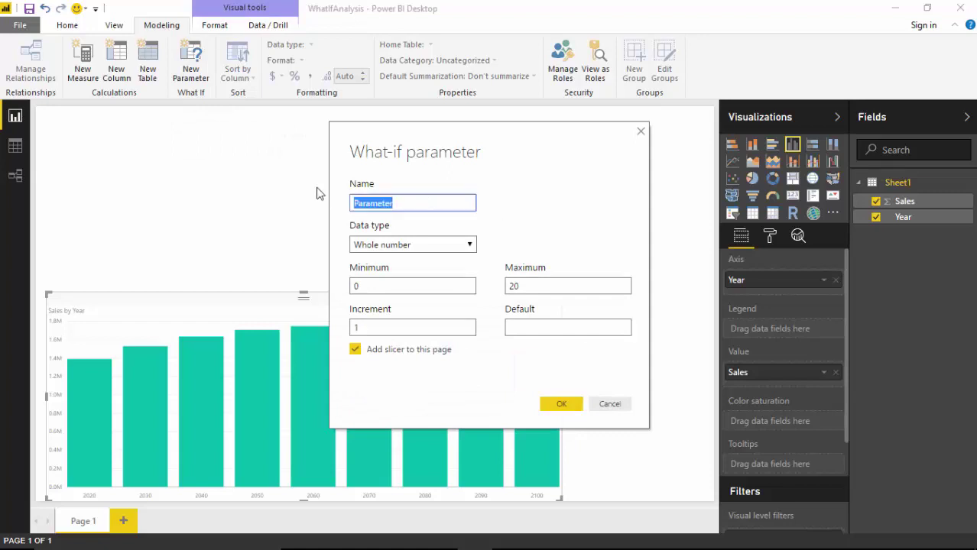
{"action": "type", "text": "Profit"}
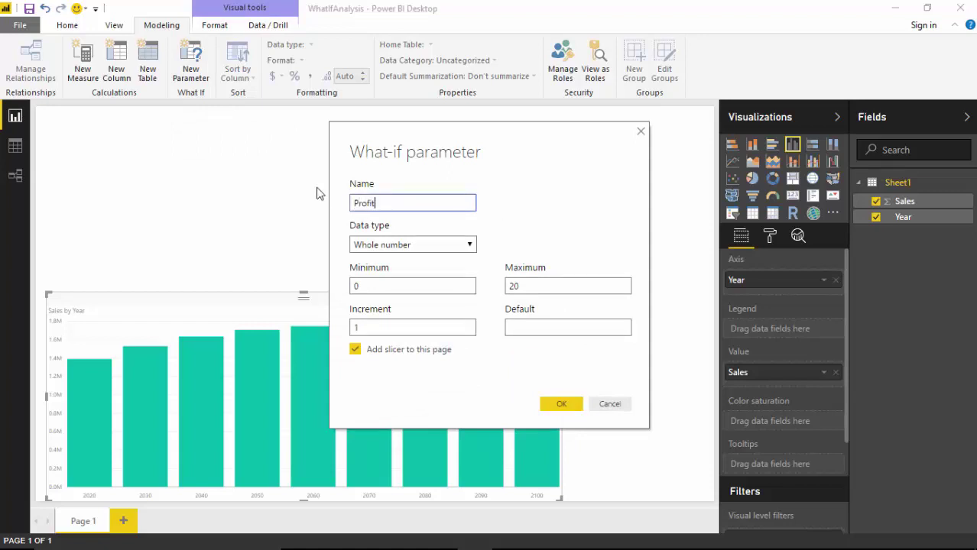
{"action": "type", "text": "Percent"}
{"action": "left_click", "coordinate": [470, 246]}
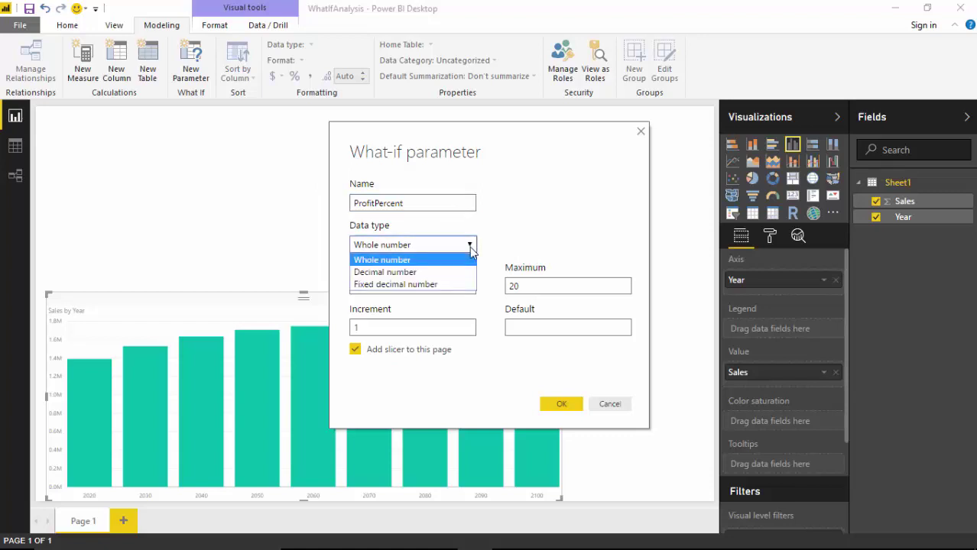
{"action": "left_click", "coordinate": [407, 273]}
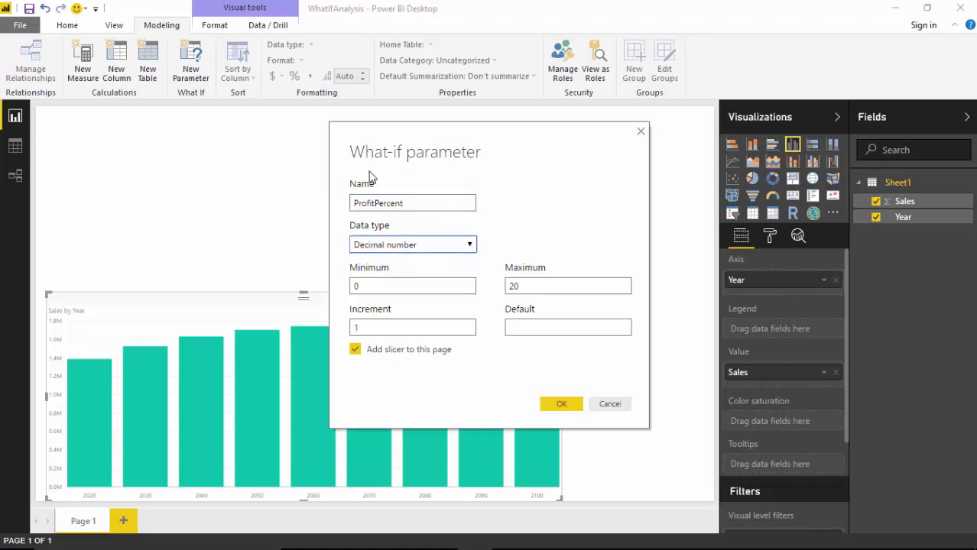
Give the parameter minimum 0, maximum 0.50 and increment 0.05, and create it
{"action": "double_click", "coordinate": [374, 286]}
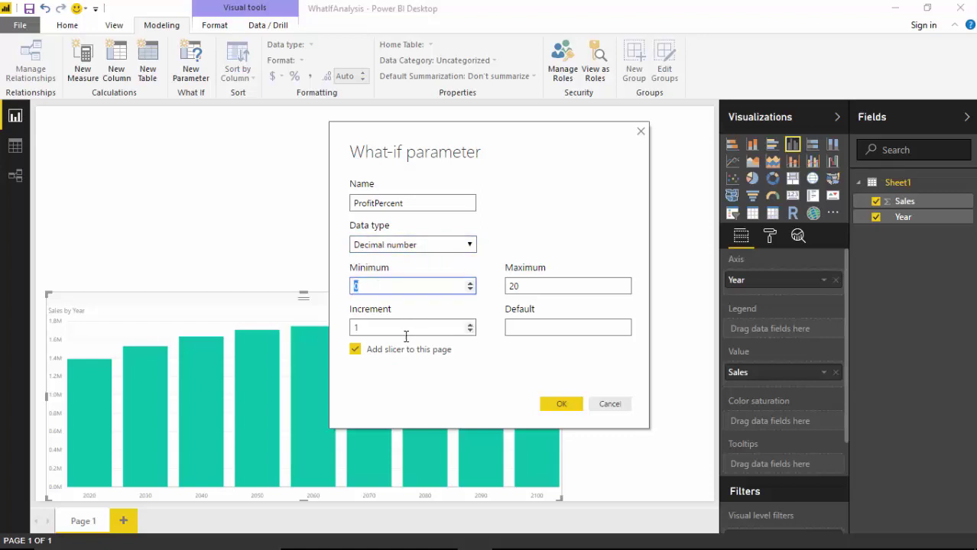
{"action": "double_click", "coordinate": [525, 286]}
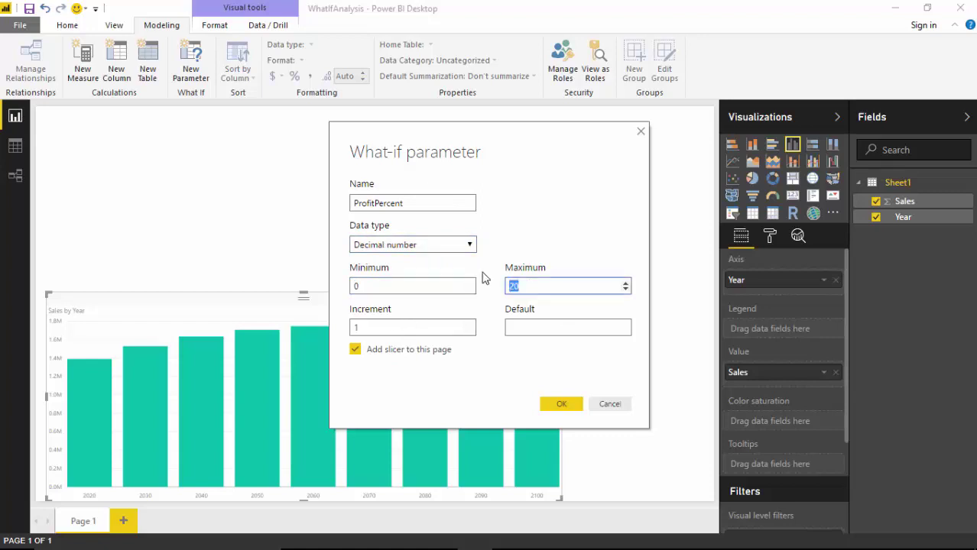
{"action": "key", "text": "BackSpace"}
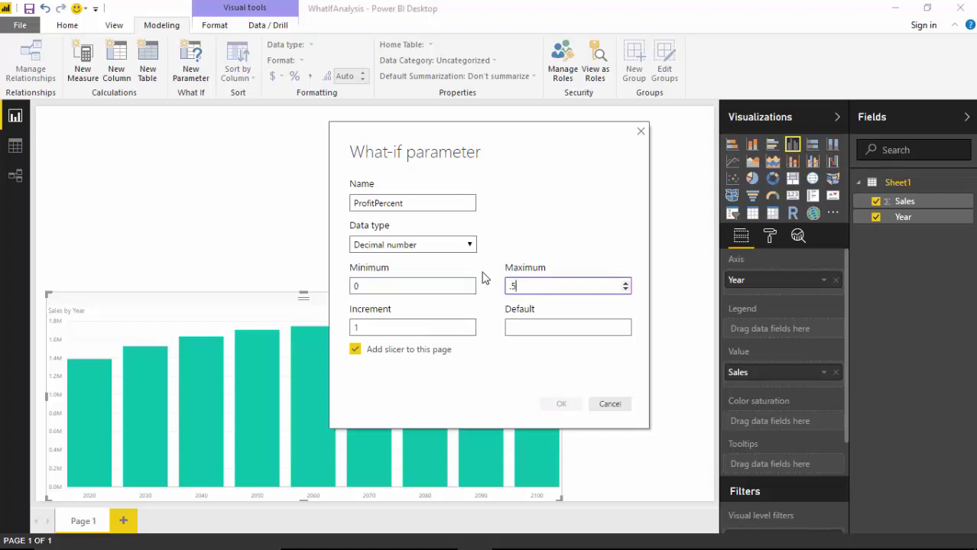
{"action": "key", "text": "BackSpace"}
{"action": "key", "text": "BackSpace"}
{"action": "type", "text": "0"}
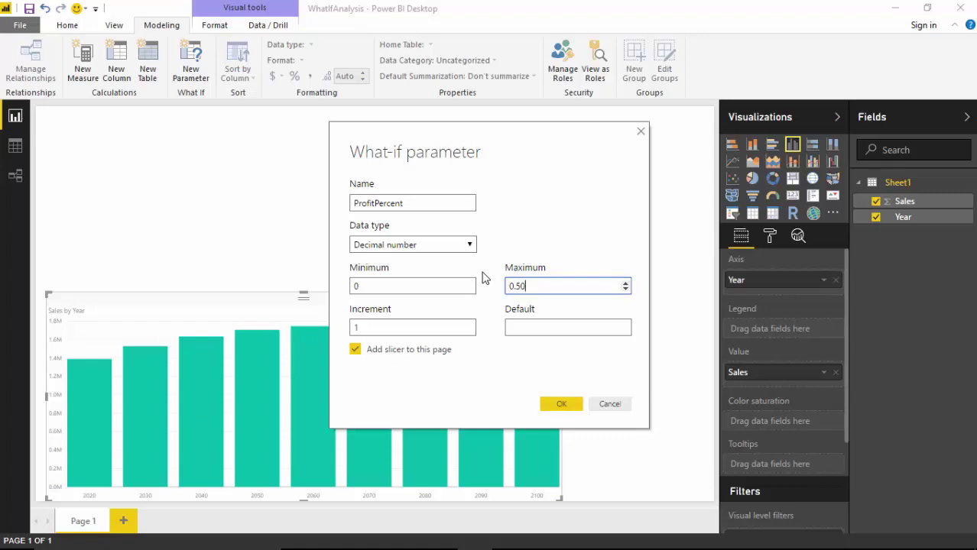
{"action": "key", "text": "Tab"}
{"action": "key", "text": "BackSpace"}
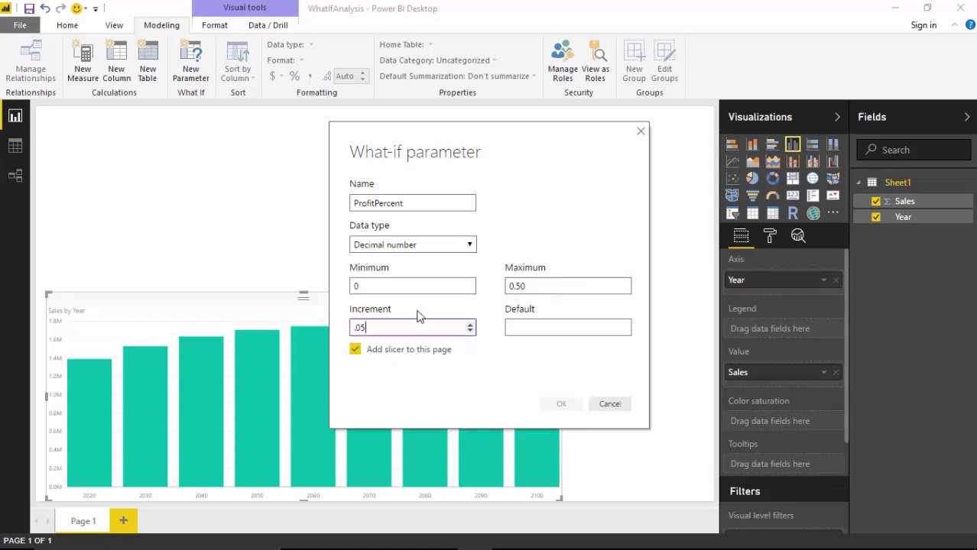
{"action": "type", "text": "0"}
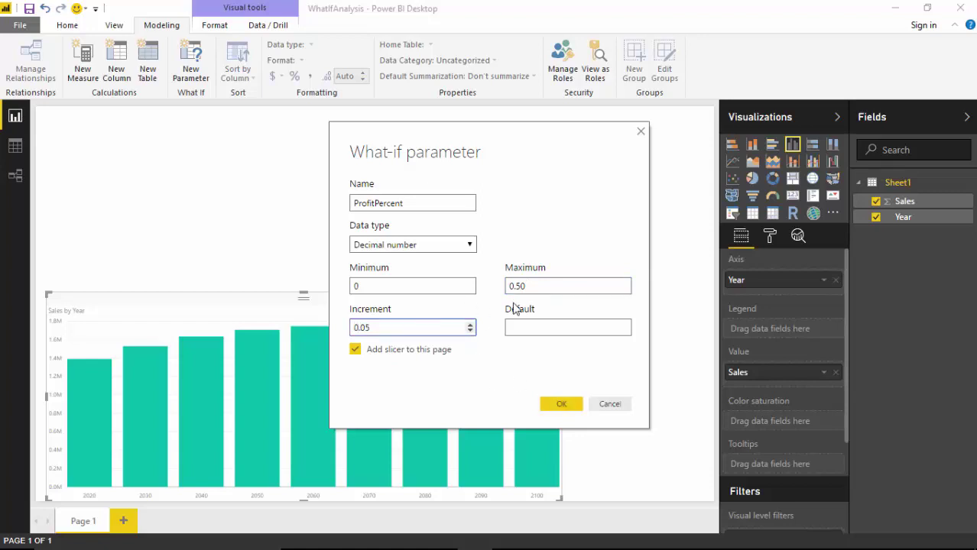
{"action": "left_click", "coordinate": [560, 405]}
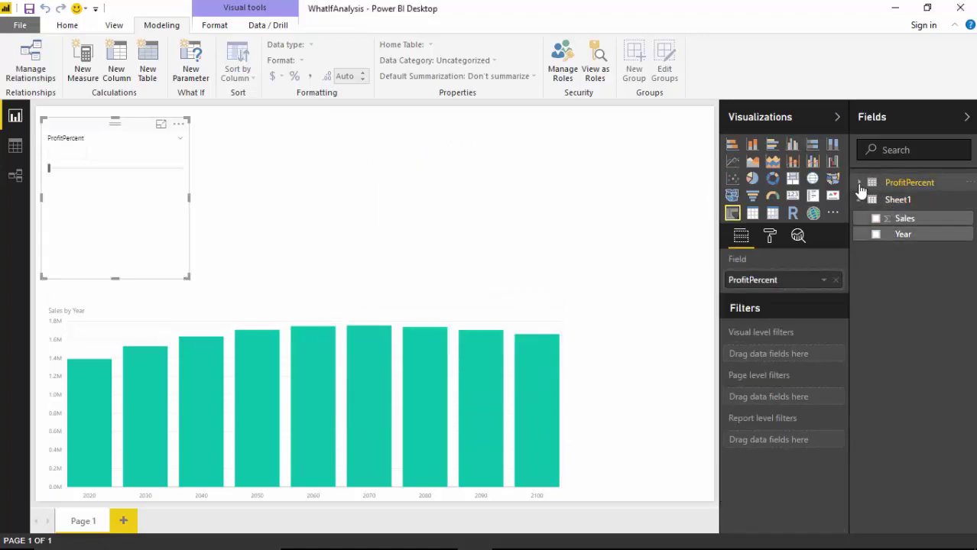
Expand the ProfitPercent table in the Fields pane and test the new slider handle
{"action": "left_click", "coordinate": [859, 184]}
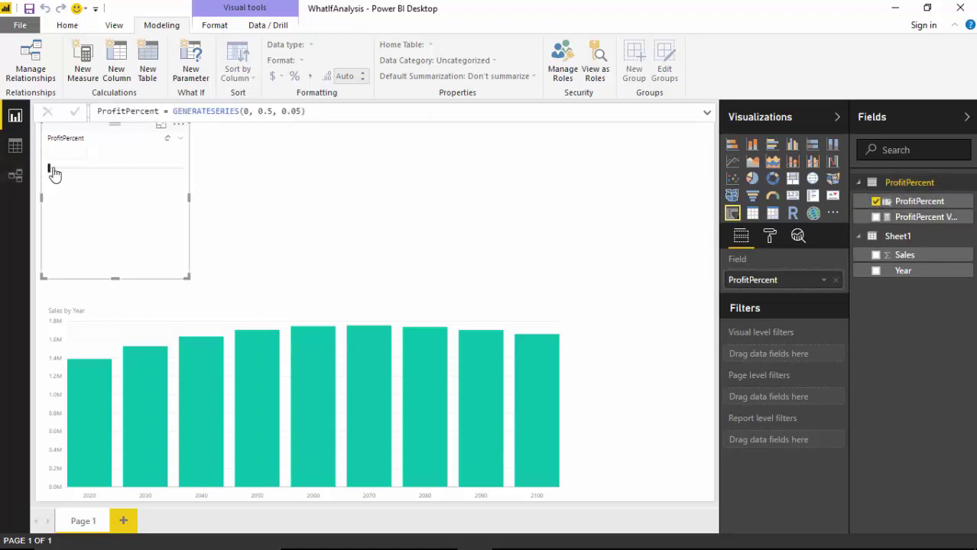
{"action": "left_click_drag", "start_coordinate": [52, 167], "coordinate": [19, 173]}
Add a temporary clustered column chart plotting ProfitPercent Value beside the slicer
{"action": "left_click", "coordinate": [707, 141]}
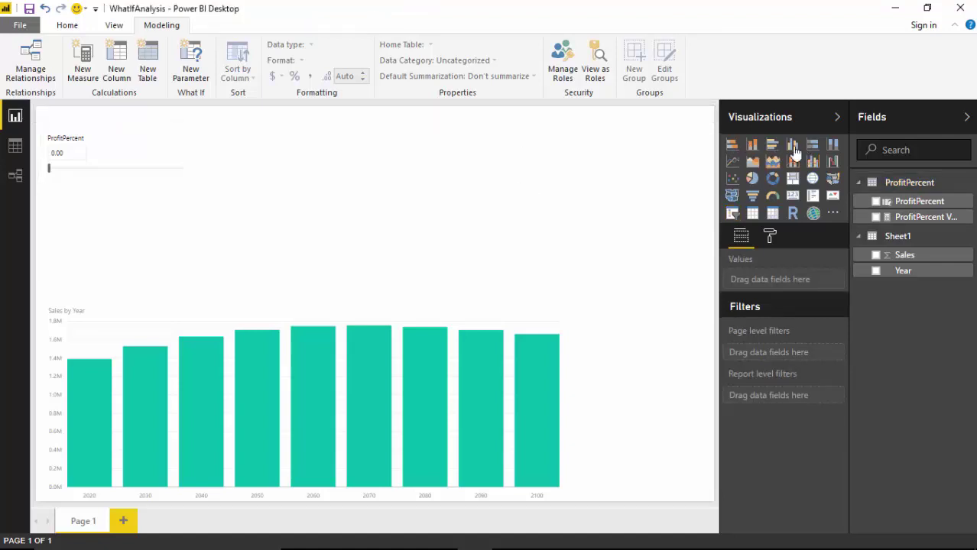
{"action": "left_click", "coordinate": [792, 145]}
{"action": "left_click_drag", "start_coordinate": [286, 126], "coordinate": [365, 126]}
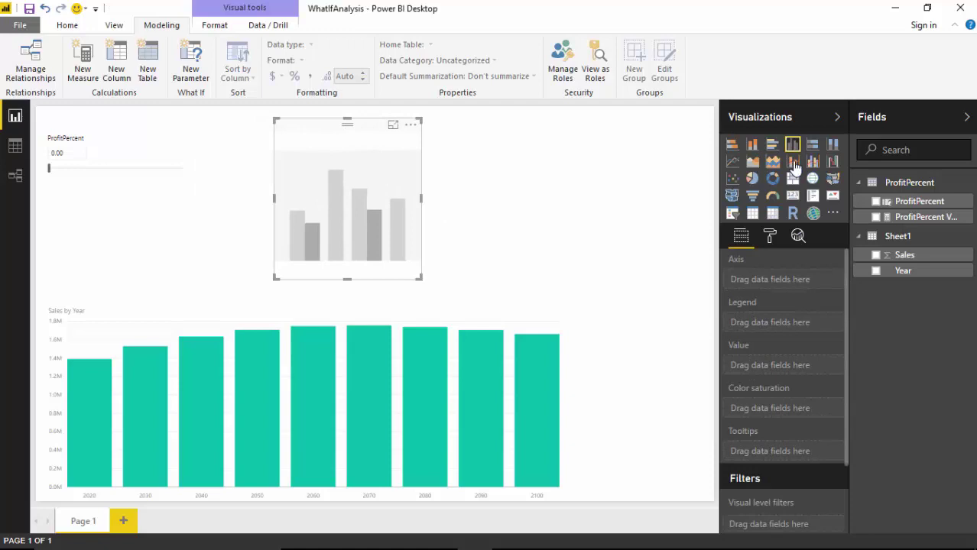
{"action": "left_click", "coordinate": [877, 217]}
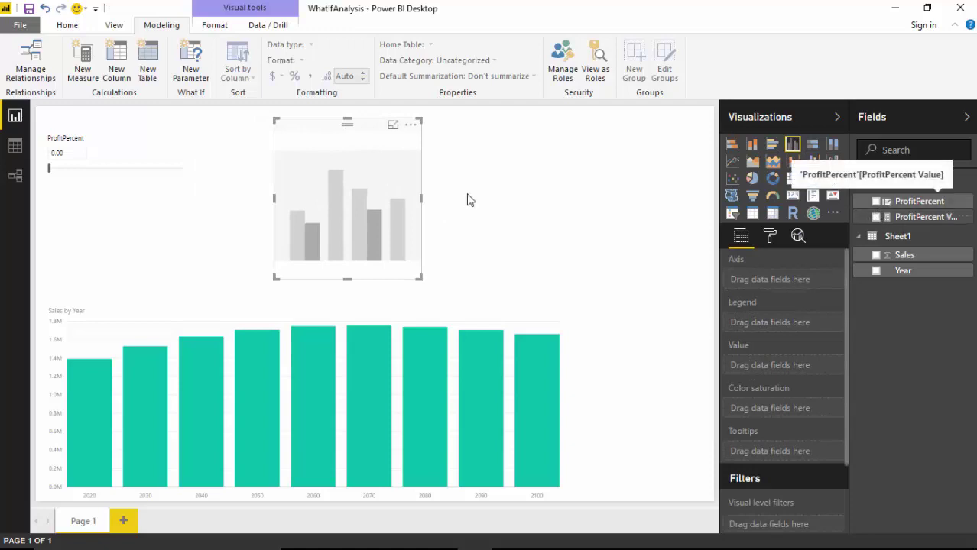
Raise the ProfitPercent slider to 0.25, checking the chart, then delete the temporary chart
{"action": "left_click_drag", "start_coordinate": [48, 168], "coordinate": [89, 175]}
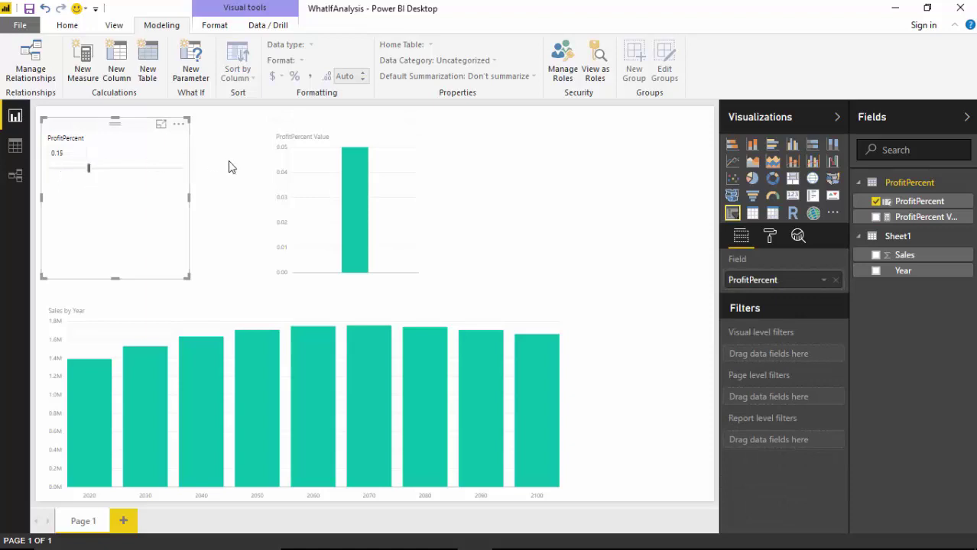
{"action": "left_click", "coordinate": [349, 124]}
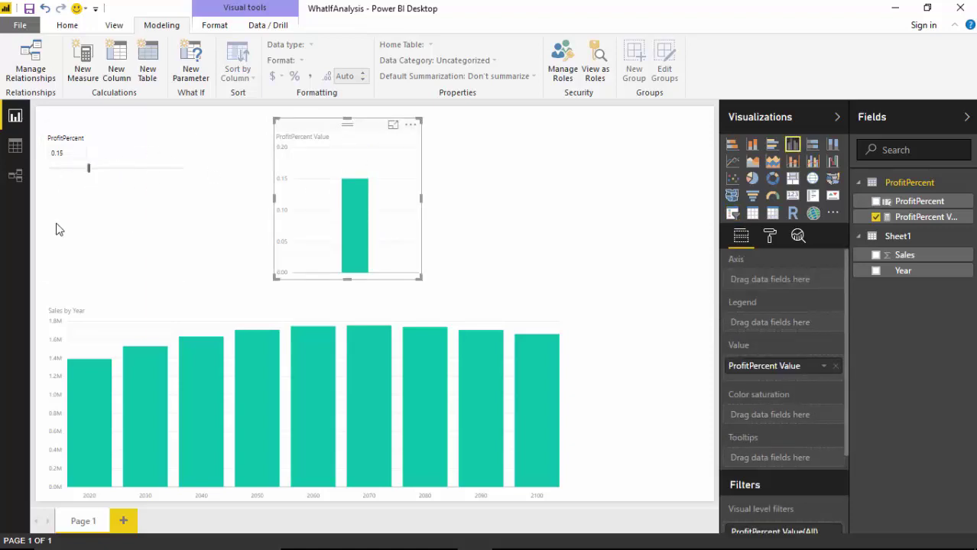
{"action": "left_click_drag", "start_coordinate": [86, 170], "coordinate": [115, 169]}
{"action": "left_click", "coordinate": [325, 132]}
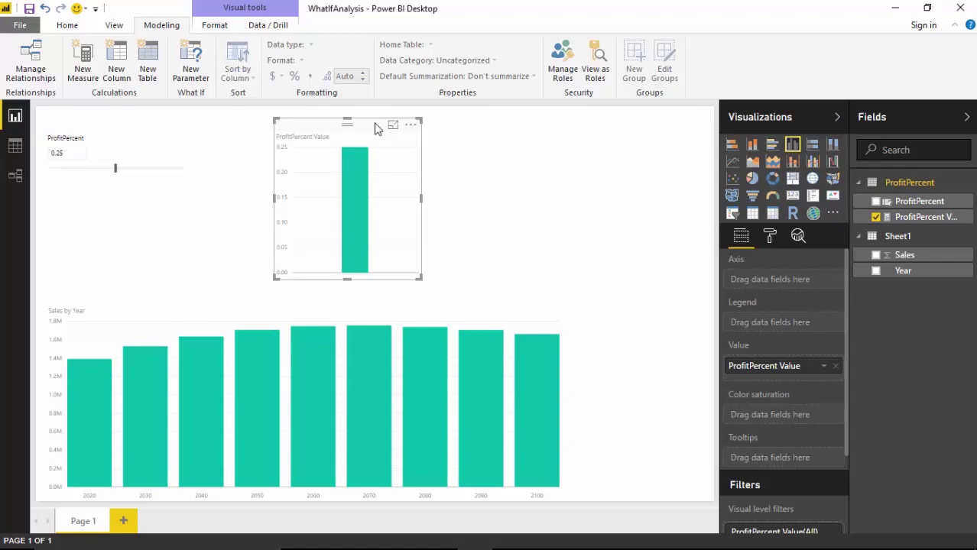
{"action": "key", "text": "Delete"}
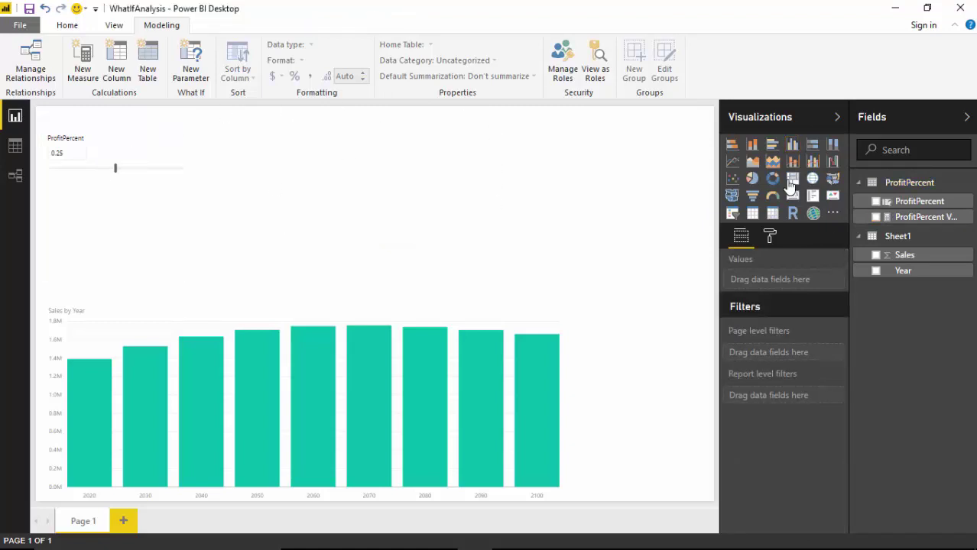
Format ProfitPercent as a percentage, shorten the slicer box, and set the slider to 25.00 %
{"action": "left_click", "coordinate": [920, 203]}
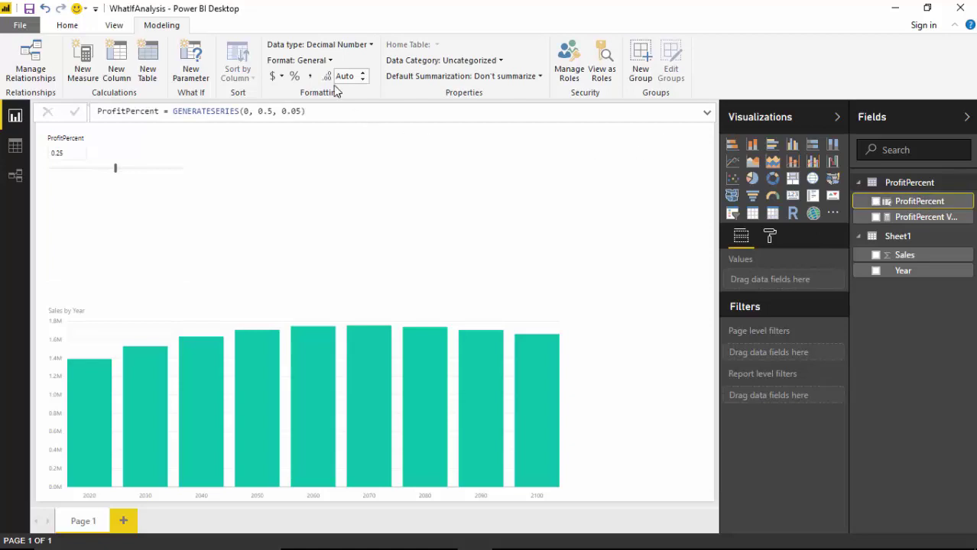
{"action": "left_click", "coordinate": [295, 80]}
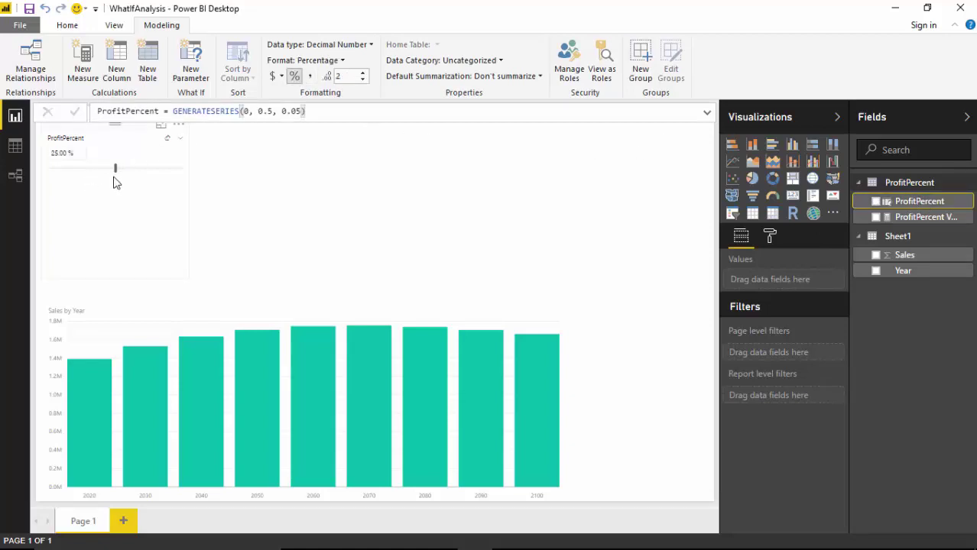
{"action": "left_click_drag", "start_coordinate": [116, 175], "coordinate": [62, 169]}
{"action": "left_click_drag", "start_coordinate": [113, 276], "coordinate": [113, 228]}
{"action": "left_click_drag", "start_coordinate": [60, 172], "coordinate": [116, 169]}
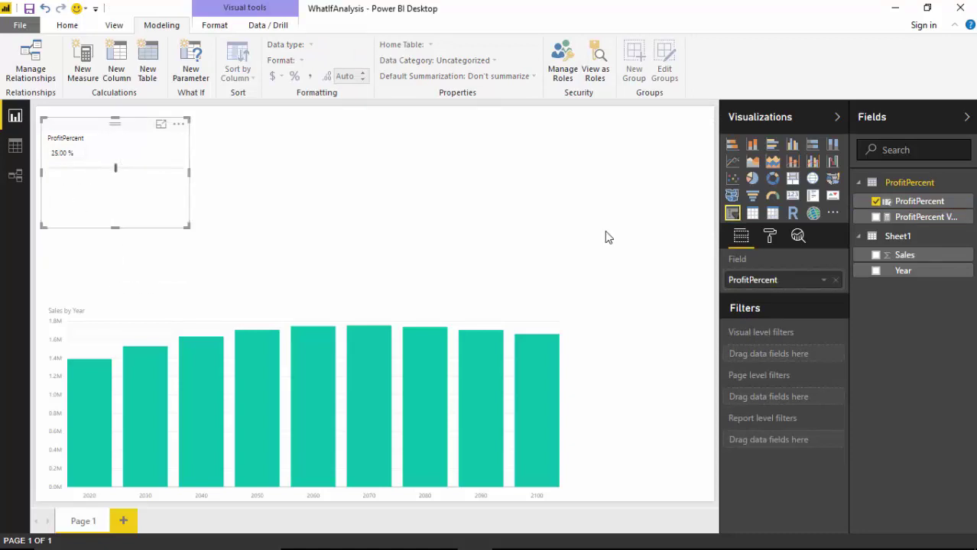
Add a new measure to the ProfitPercent table: Profit = Sum(Sheet1[Sales])*ProfitPercent[ProfitPercent Value]
{"action": "right_click", "coordinate": [879, 189]}
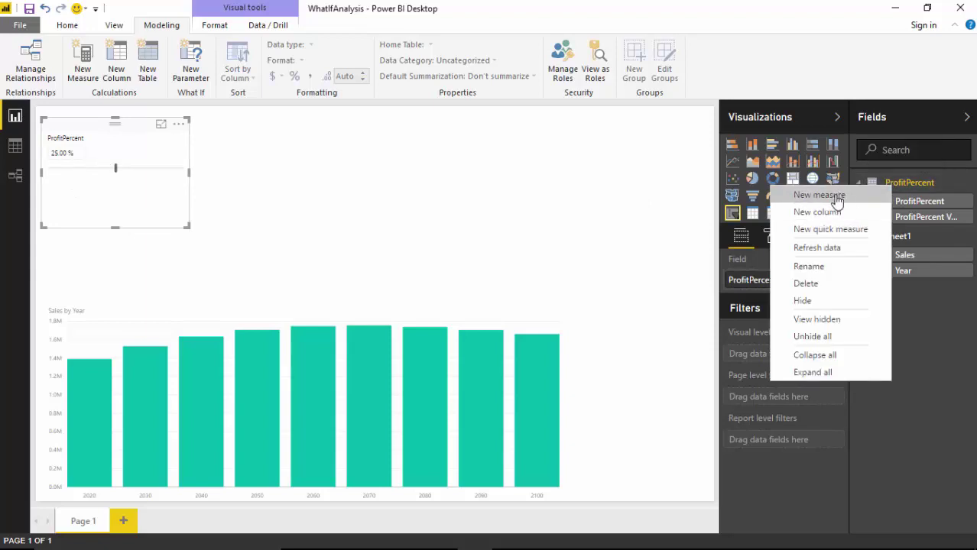
{"action": "left_click", "coordinate": [808, 200]}
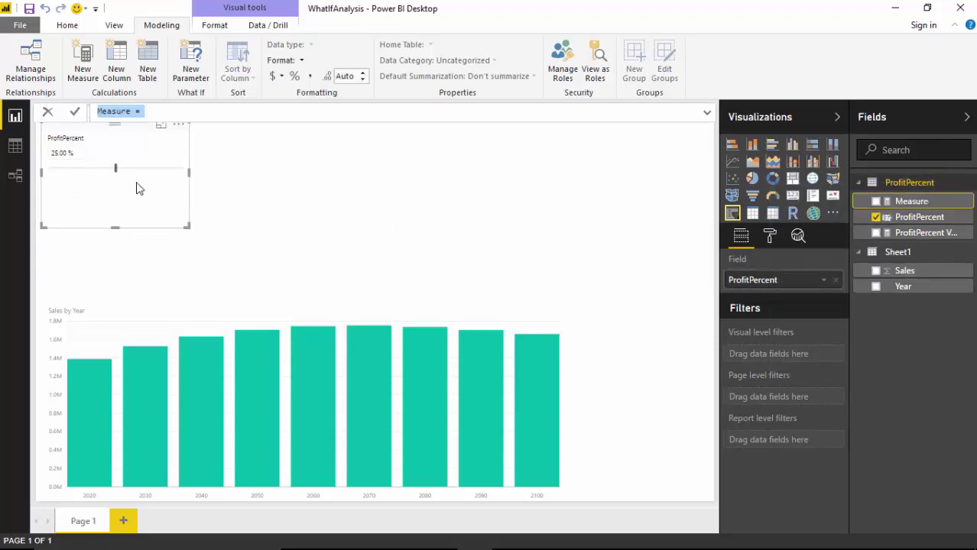
{"action": "double_click", "coordinate": [111, 112]}
{"action": "type", "text": "Profit ="}
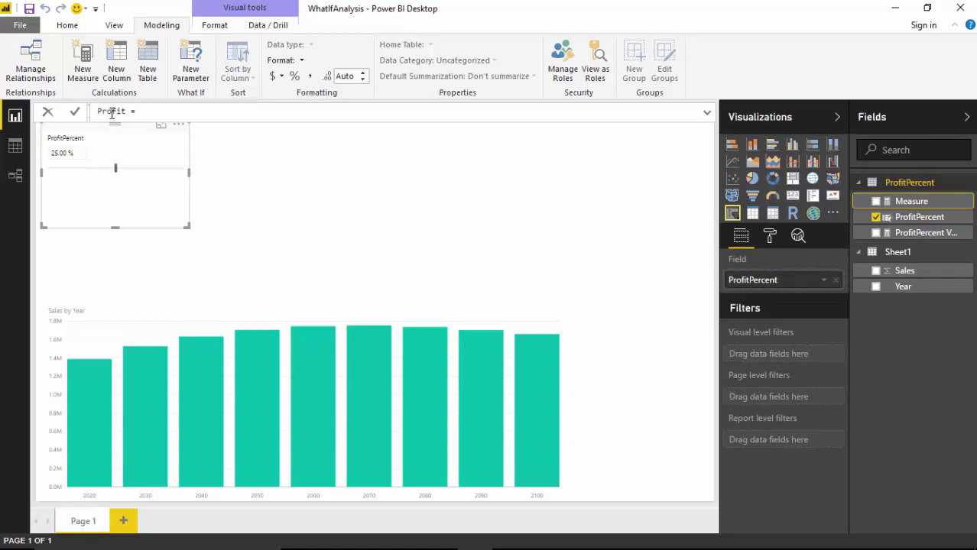
{"action": "type", "text": "Sum("}
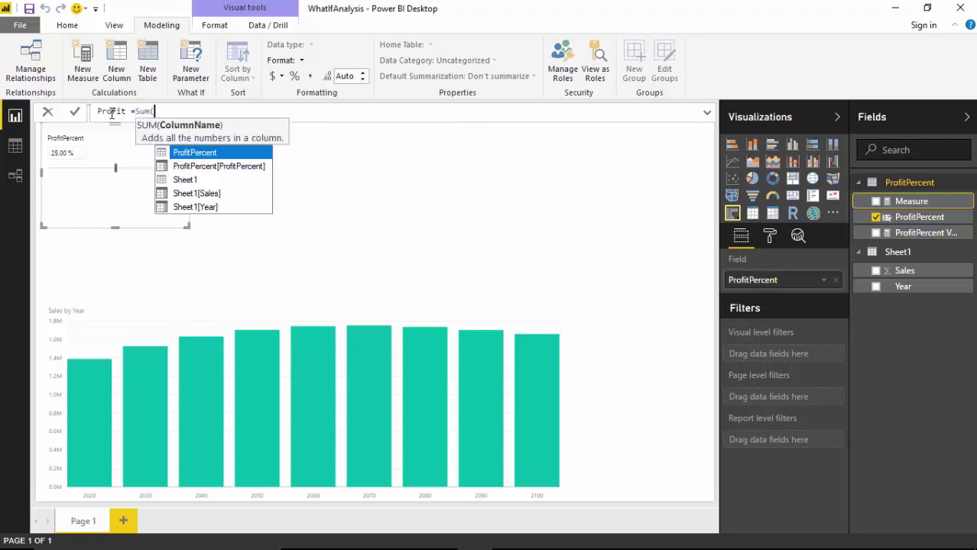
{"action": "type", "text": "Sheet1[Sal"}
{"action": "type", "text": "e"}
{"action": "key", "text": "Tab"}
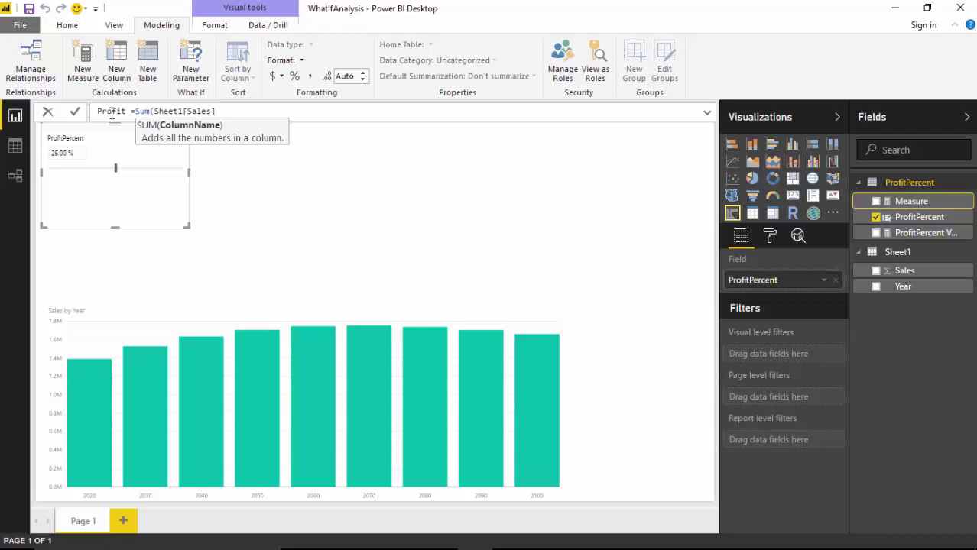
{"action": "type", "text": ")*"}
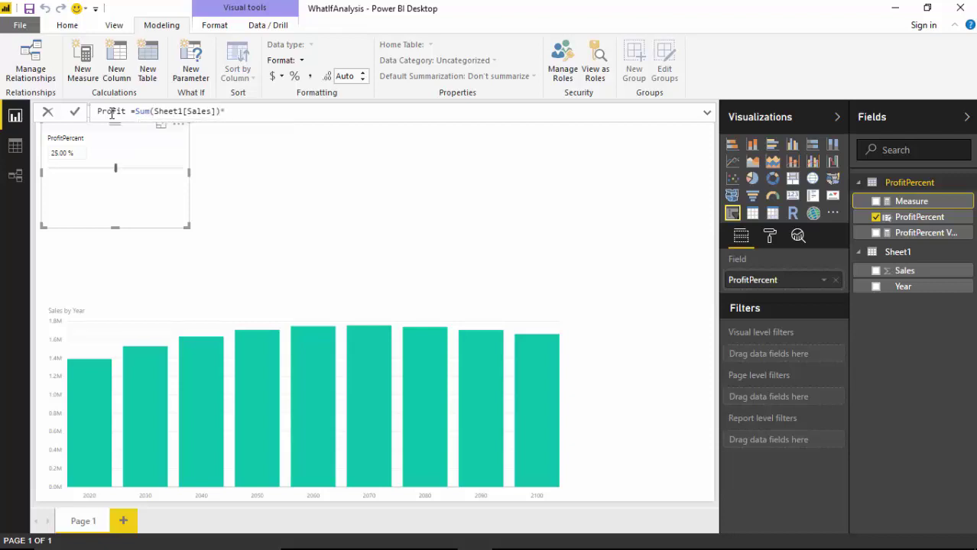
{"action": "type", "text": "pro"}
{"action": "key", "text": "Down"}
{"action": "key", "text": "Down"}
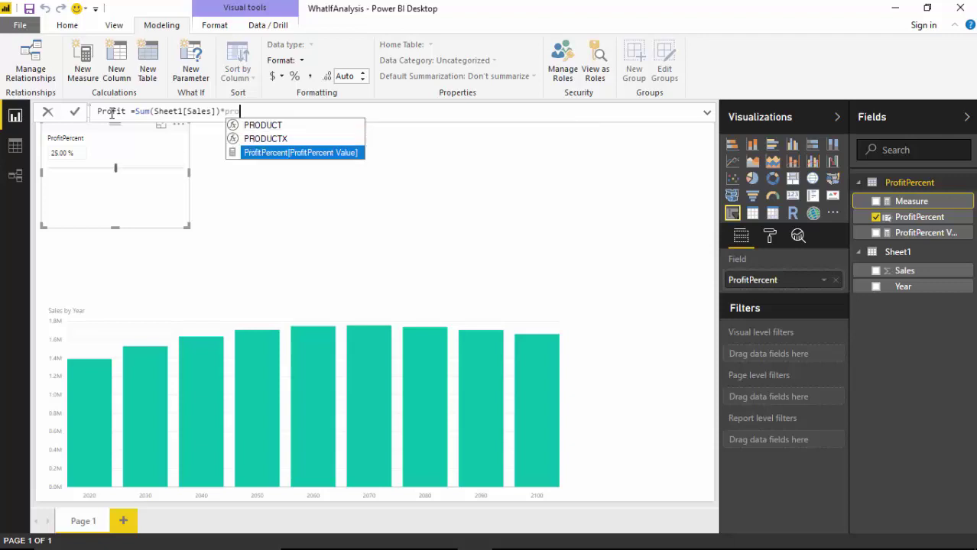
{"action": "key", "text": "Tab"}
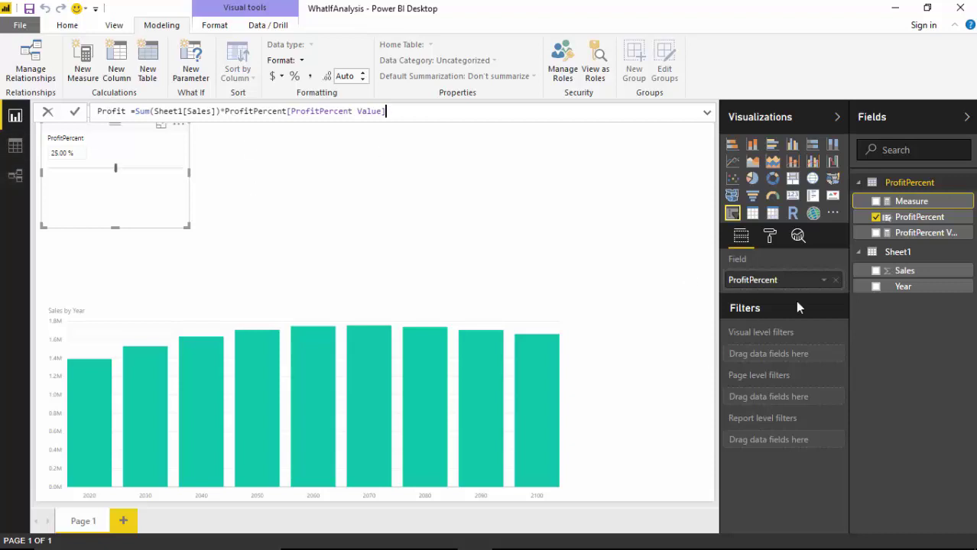
{"action": "left_click", "coordinate": [913, 202]}
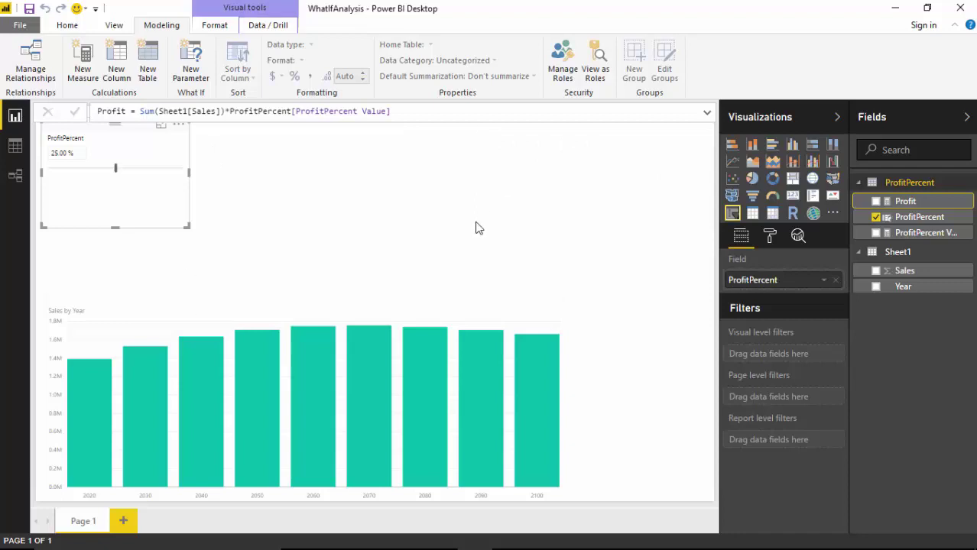
Add the Profit measure to the Sales by Year chart's values alongside Sales
{"action": "left_click", "coordinate": [578, 361]}
{"action": "left_click", "coordinate": [461, 311]}
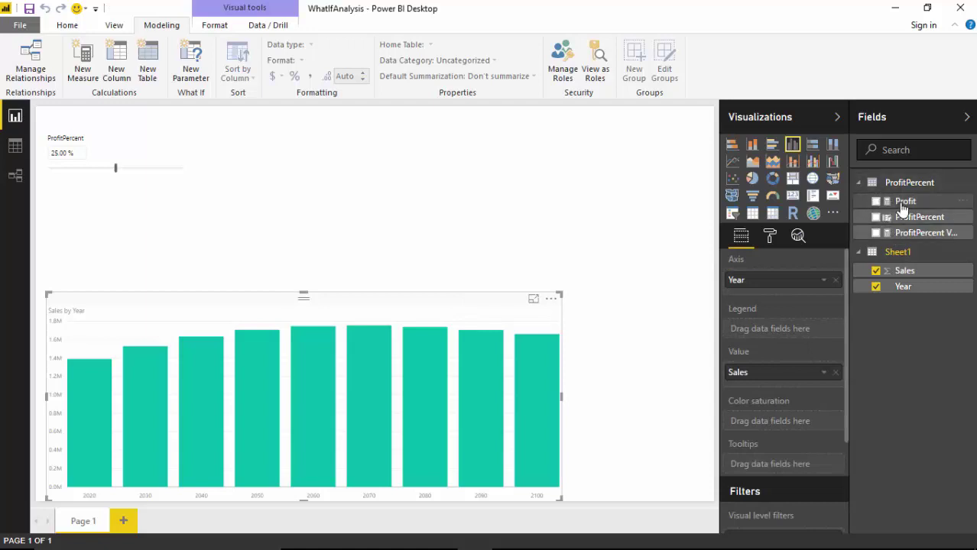
{"action": "left_click_drag", "start_coordinate": [892, 205], "coordinate": [823, 413]}
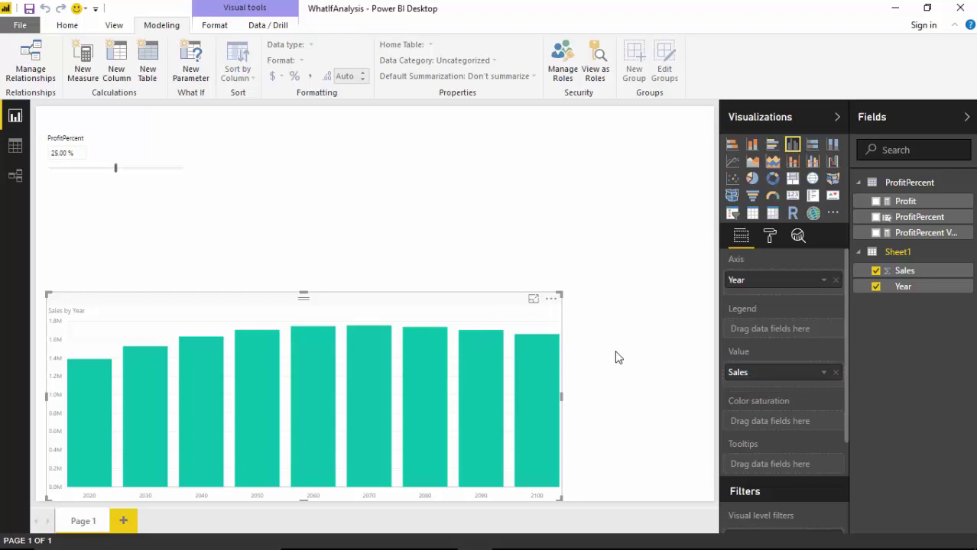
{"action": "left_click_drag", "start_coordinate": [904, 203], "coordinate": [771, 387]}
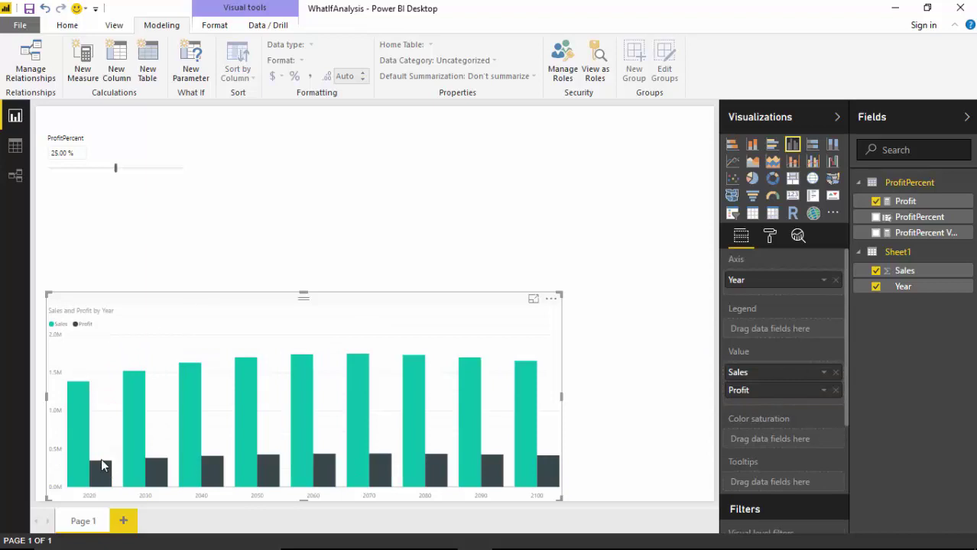
Slide ProfitPercent through values like 10 % and 20 %, comparing the Profit column tooltips
{"action": "mouse_move", "coordinate": [97, 465]}
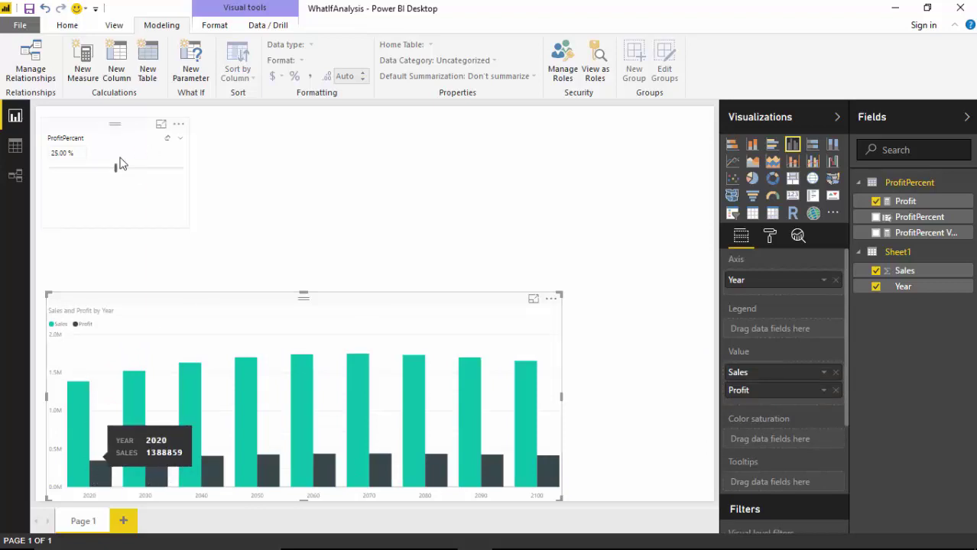
{"action": "left_click_drag", "start_coordinate": [115, 176], "coordinate": [88, 175]}
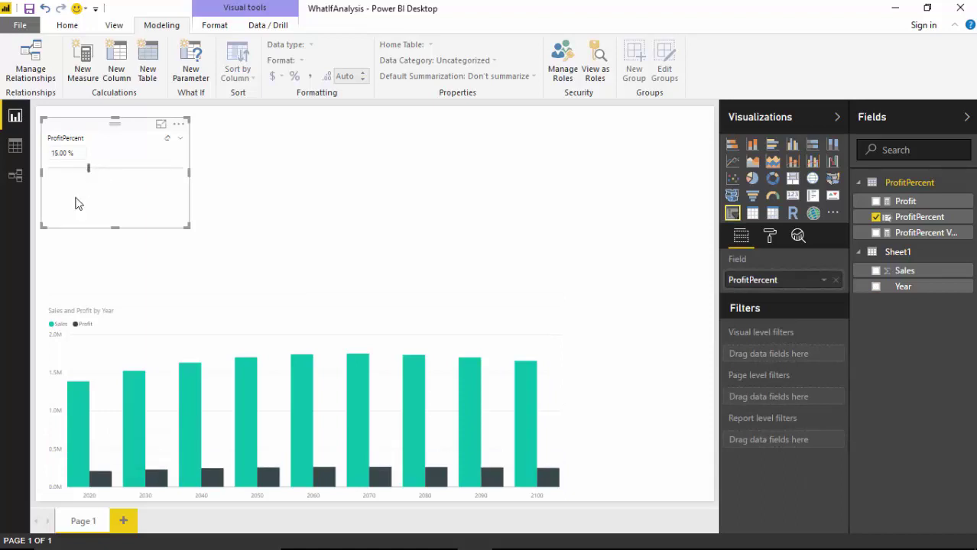
{"action": "mouse_move", "coordinate": [75, 415]}
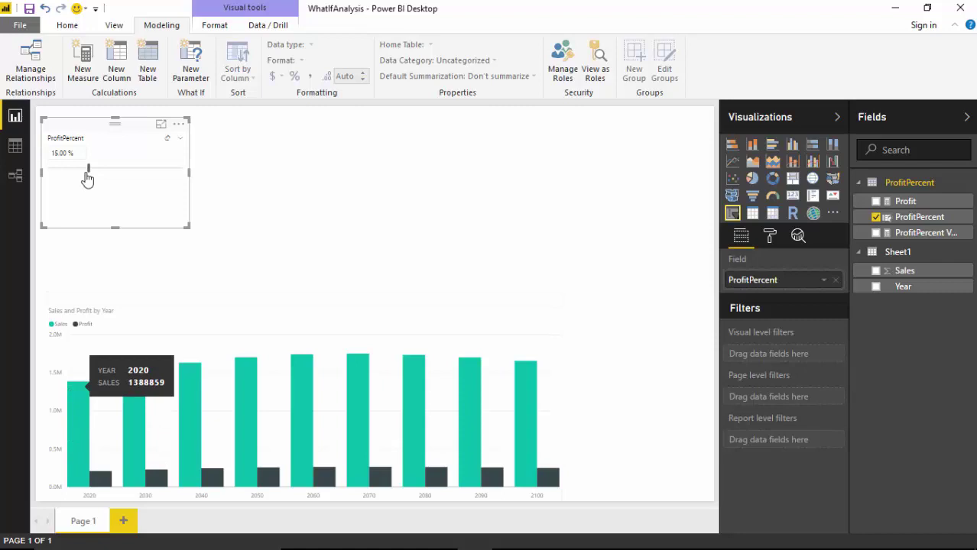
{"action": "left_click_drag", "start_coordinate": [88, 169], "coordinate": [75, 170]}
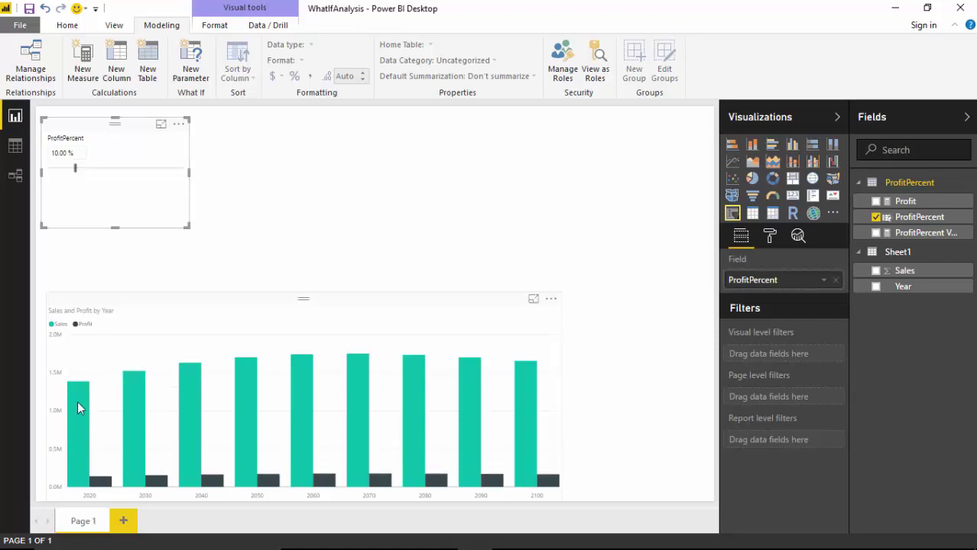
{"action": "mouse_move", "coordinate": [78, 401]}
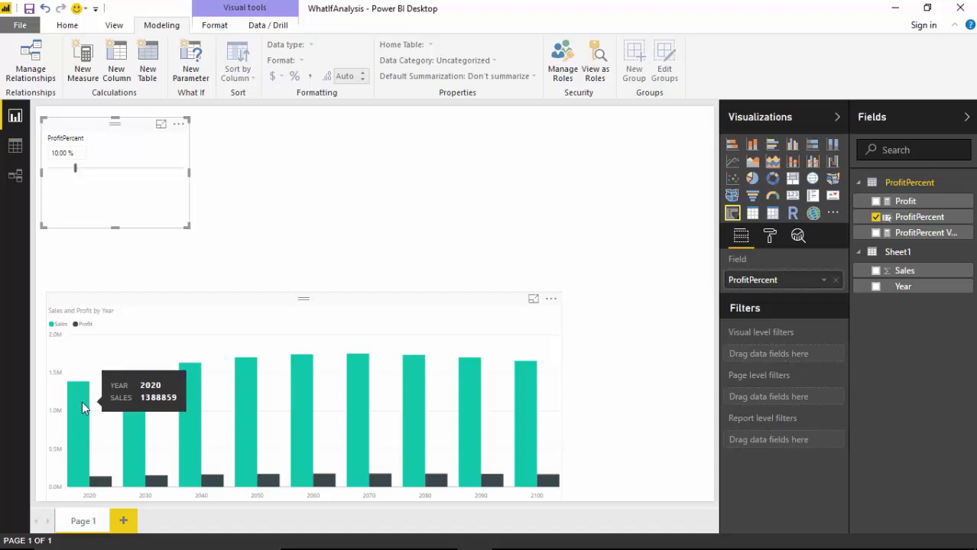
{"action": "mouse_move", "coordinate": [104, 492]}
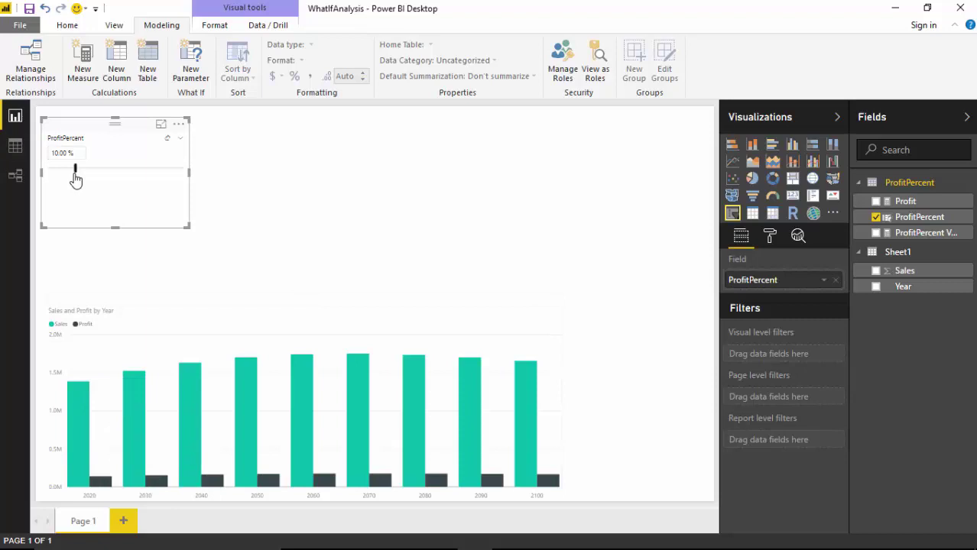
{"action": "left_click_drag", "start_coordinate": [83, 175], "coordinate": [150, 174]}
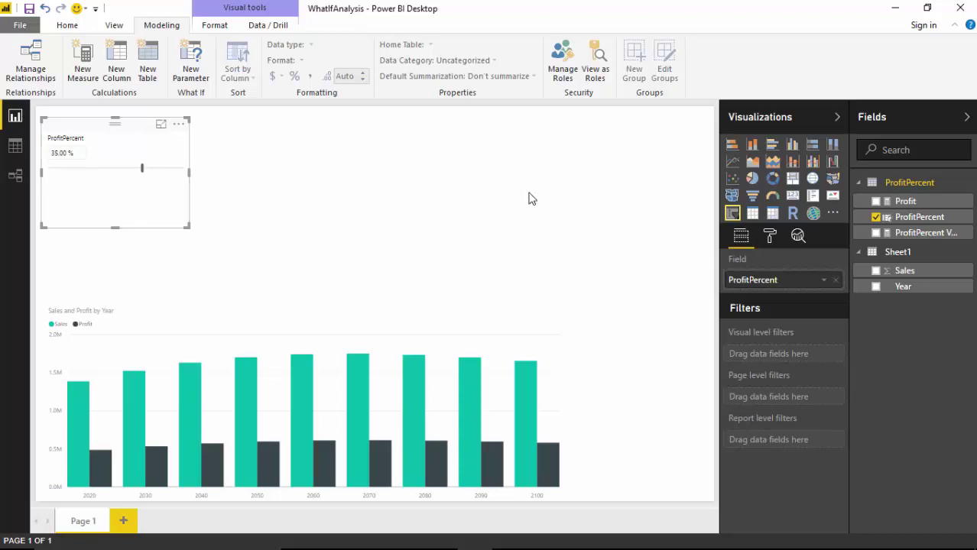
{"action": "left_click", "coordinate": [732, 162]}
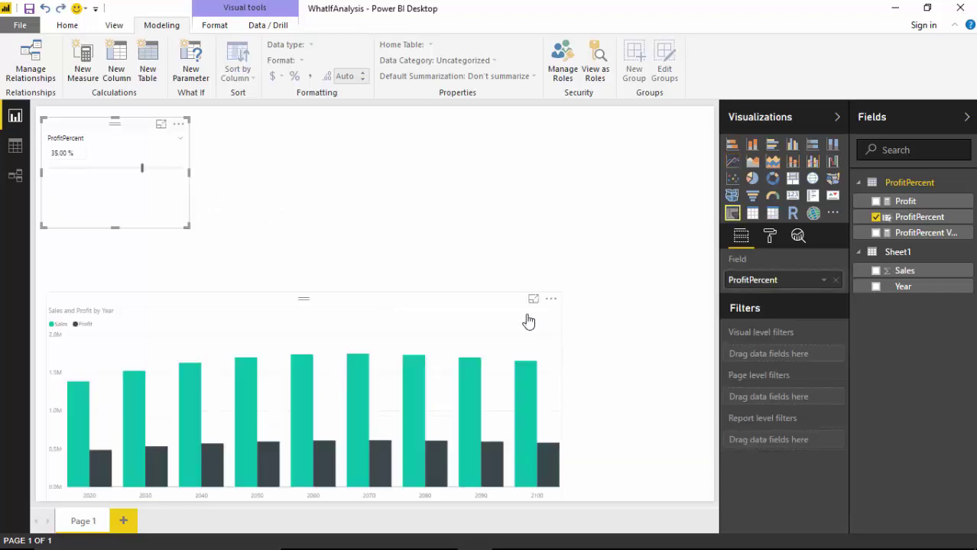
Switch Sales and Profit by Year to a line chart and raise ProfitPercent to 50 %
{"action": "left_click", "coordinate": [418, 308]}
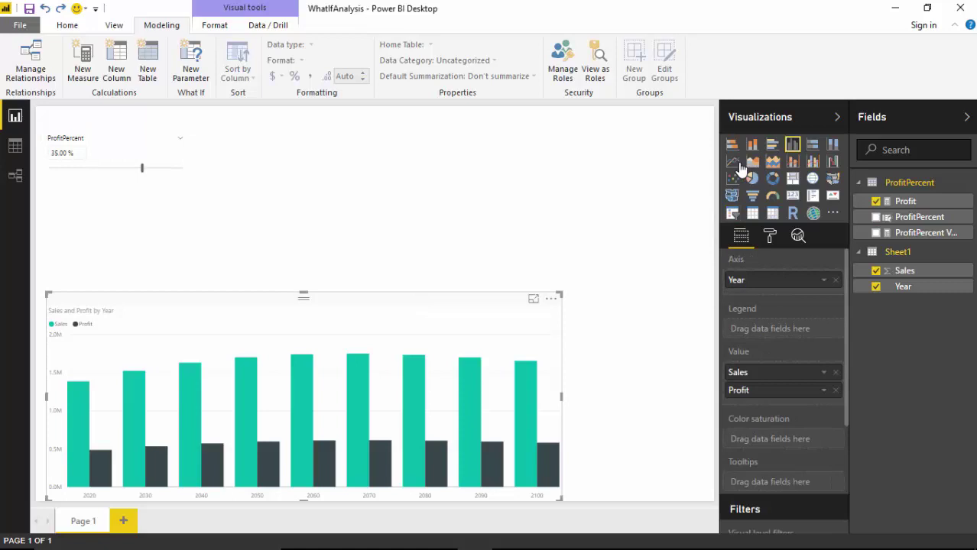
{"action": "left_click", "coordinate": [733, 162]}
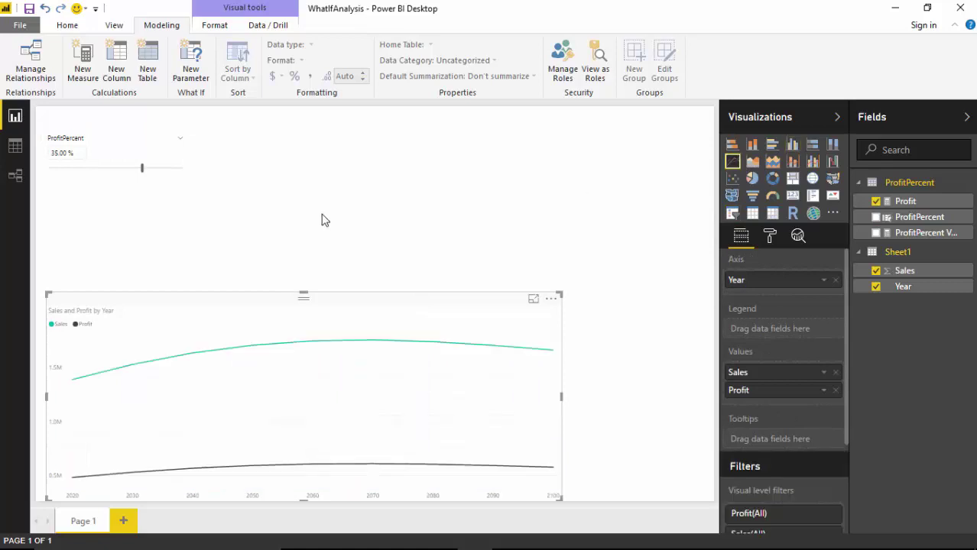
{"action": "left_click_drag", "start_coordinate": [145, 176], "coordinate": [132, 175]}
{"action": "left_click", "coordinate": [132, 174]}
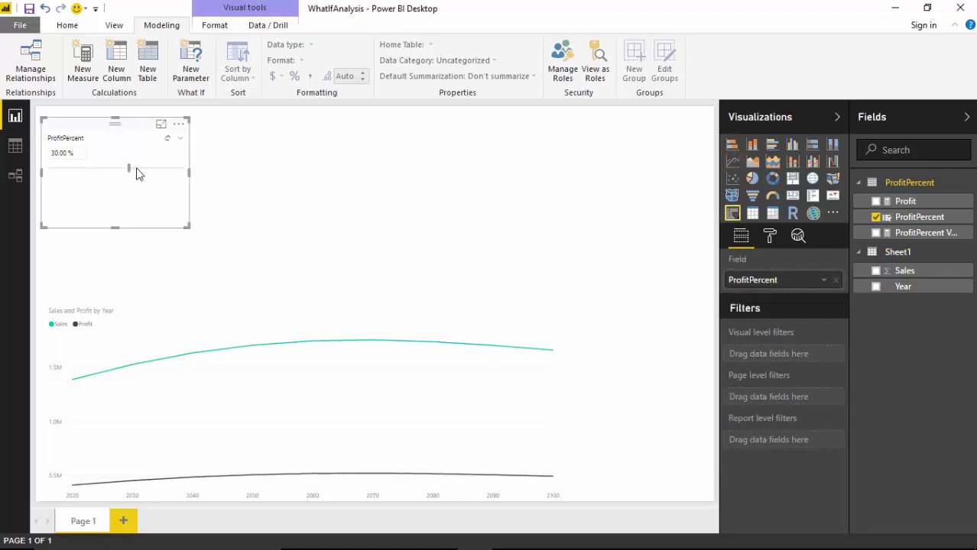
{"action": "left_click_drag", "start_coordinate": [130, 174], "coordinate": [142, 175]}
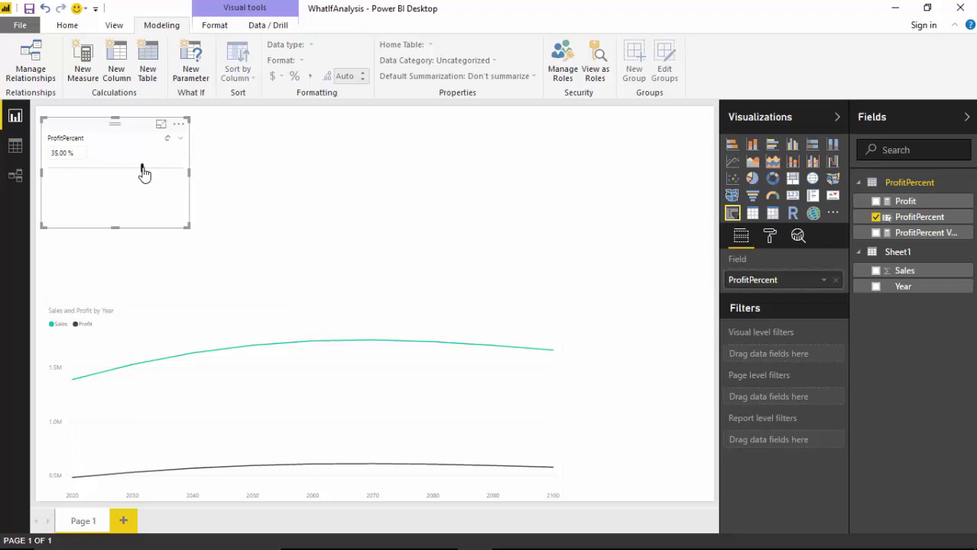
{"action": "left_click_drag", "start_coordinate": [143, 172], "coordinate": [183, 174]}
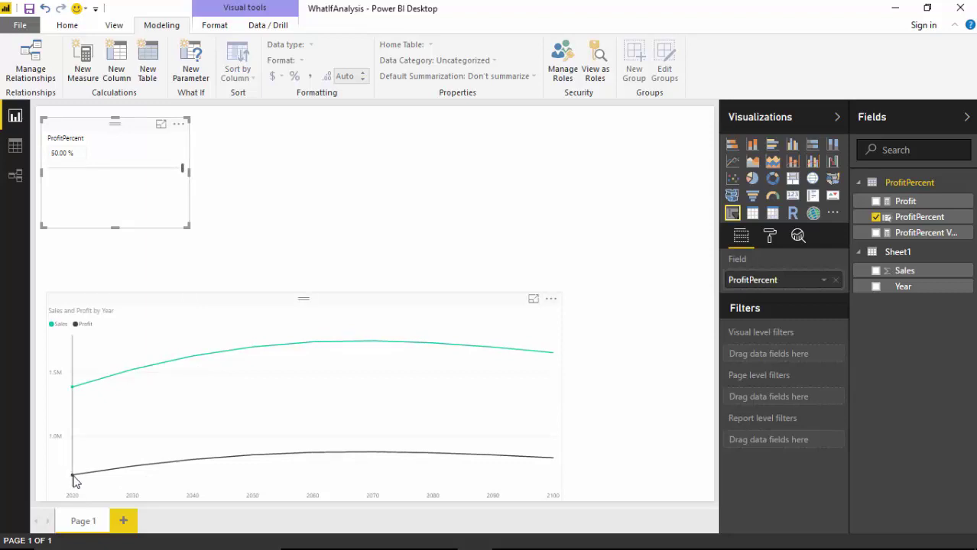
{"action": "mouse_move", "coordinate": [83, 477]}
Turn the line chart back into clustered columns and lower ProfitPercent to 20 %
{"action": "left_click", "coordinate": [497, 306]}
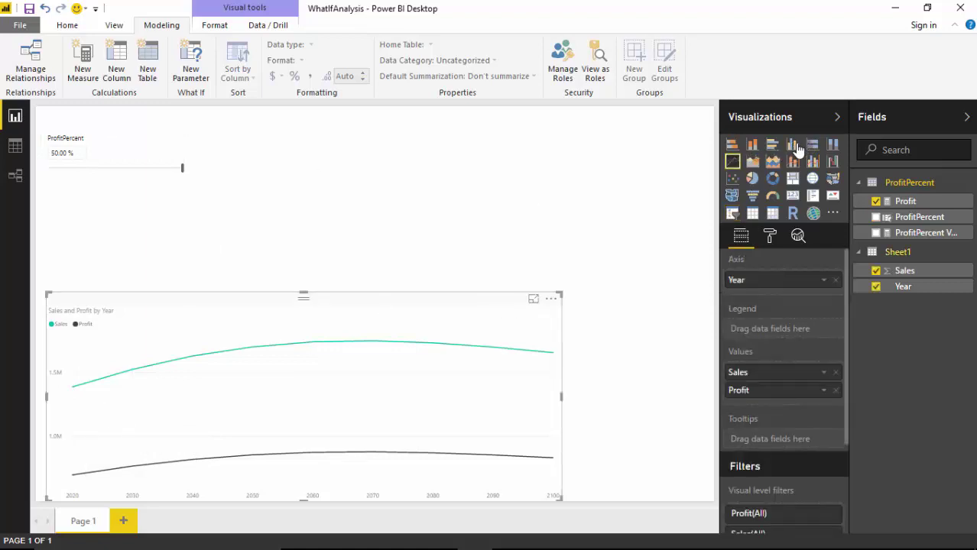
{"action": "left_click", "coordinate": [793, 145]}
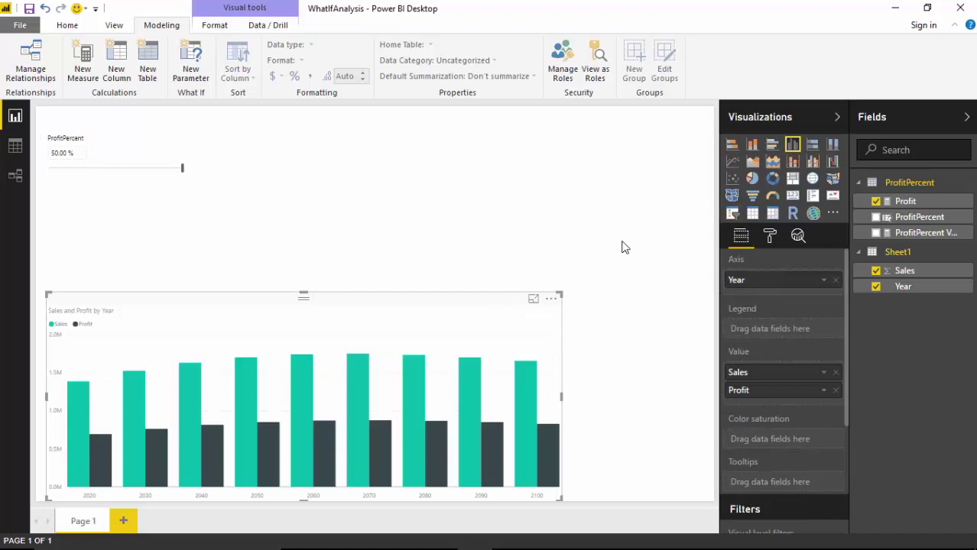
{"action": "left_click_drag", "start_coordinate": [182, 170], "coordinate": [107, 175]}
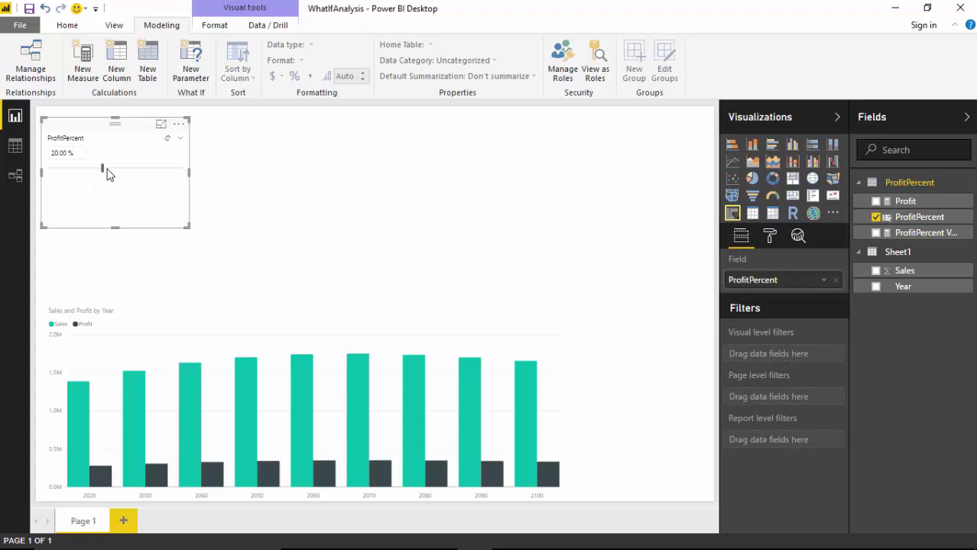